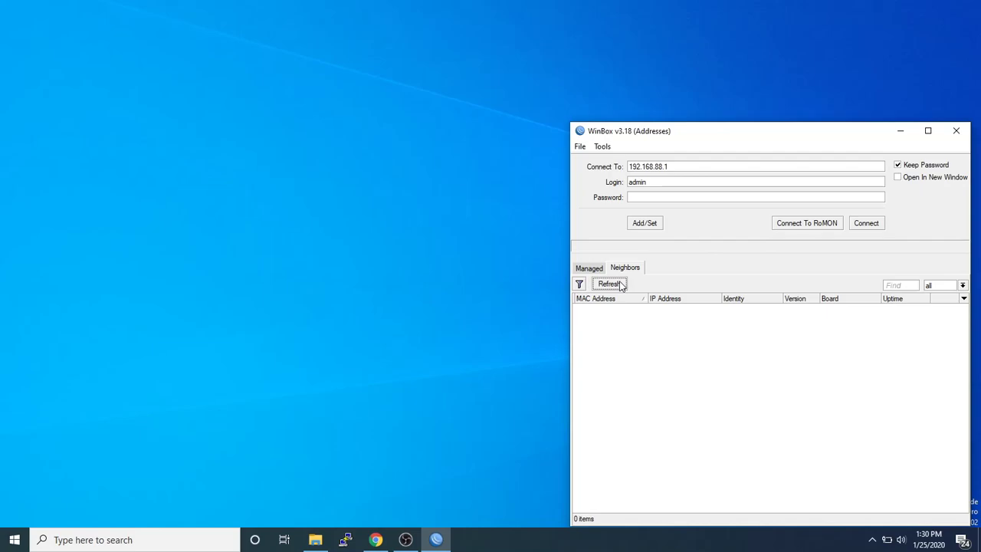
# Refresh the list of neighboring devices until the MikroTik router is discovered.
pyautogui.click(621, 285)
pyautogui.click(613, 285)
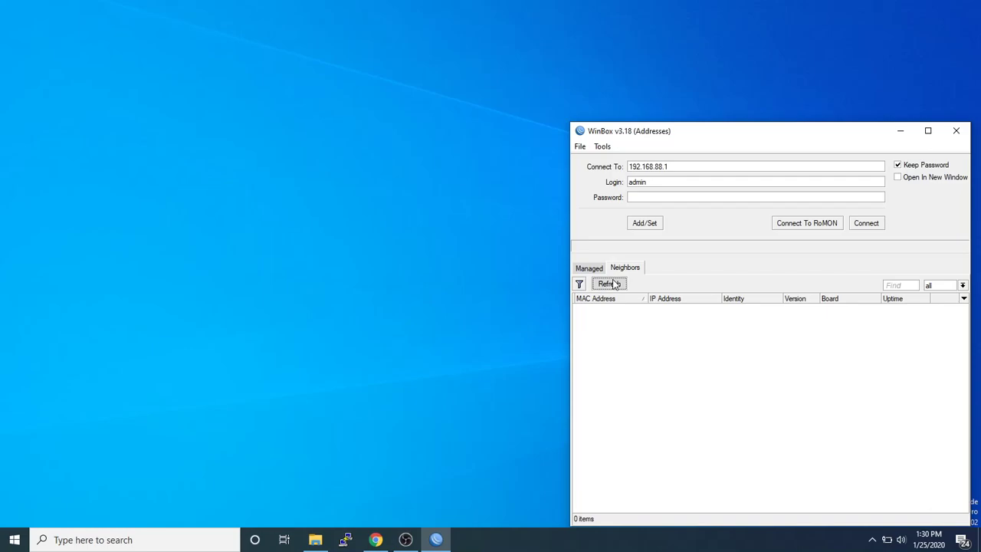
pyautogui.click(611, 286)
pyautogui.click(618, 285)
pyautogui.click(610, 284)
pyautogui.click(589, 269)
pyautogui.click(628, 269)
pyautogui.click(609, 285)
pyautogui.click(610, 285)
pyautogui.click(610, 285)
pyautogui.click(609, 285)
pyautogui.click(609, 285)
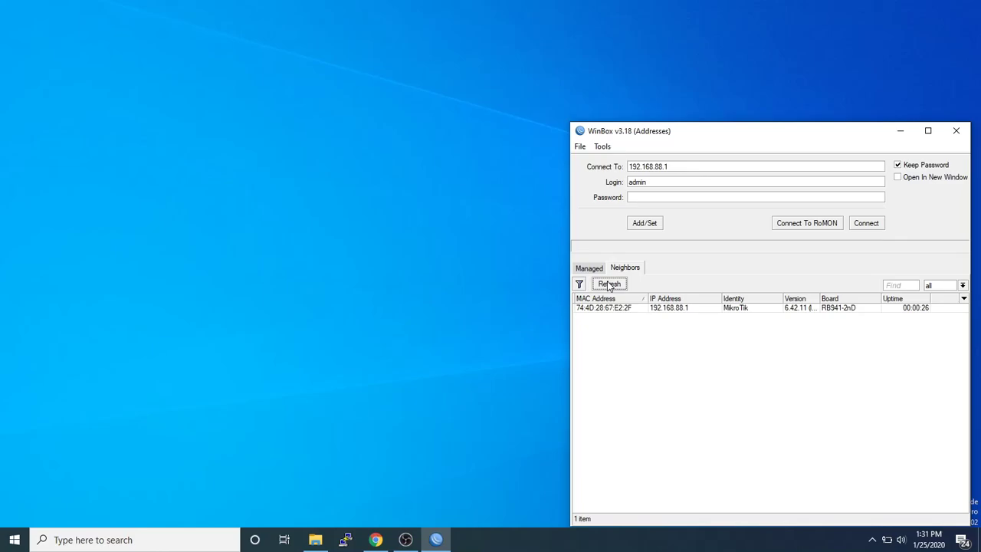
# Try to connect to the router at IP address 192.168.88.1 with the admin login.
pyautogui.click(651, 310)
pyautogui.click(867, 224)
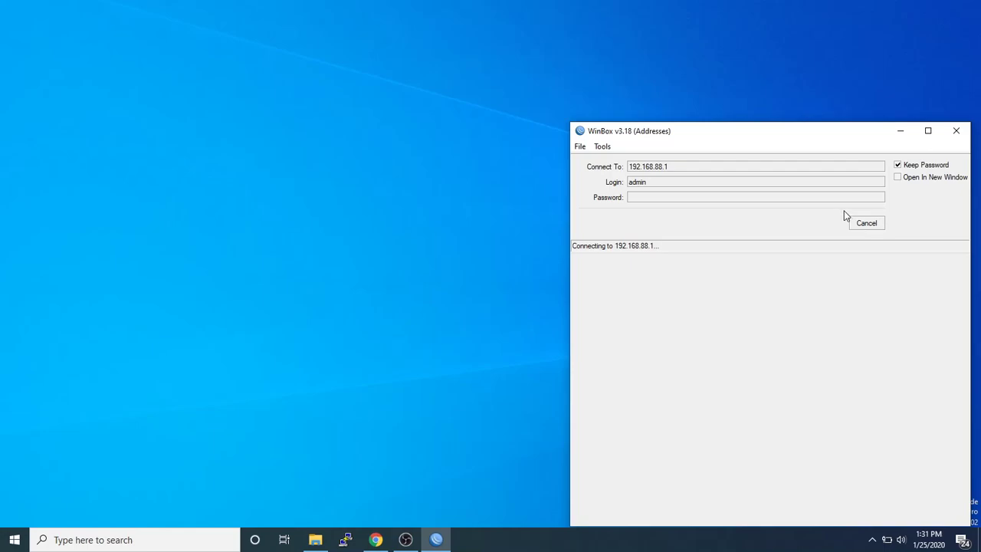
pyautogui.moveTo(733, 131); pyautogui.dragTo(763, 135)
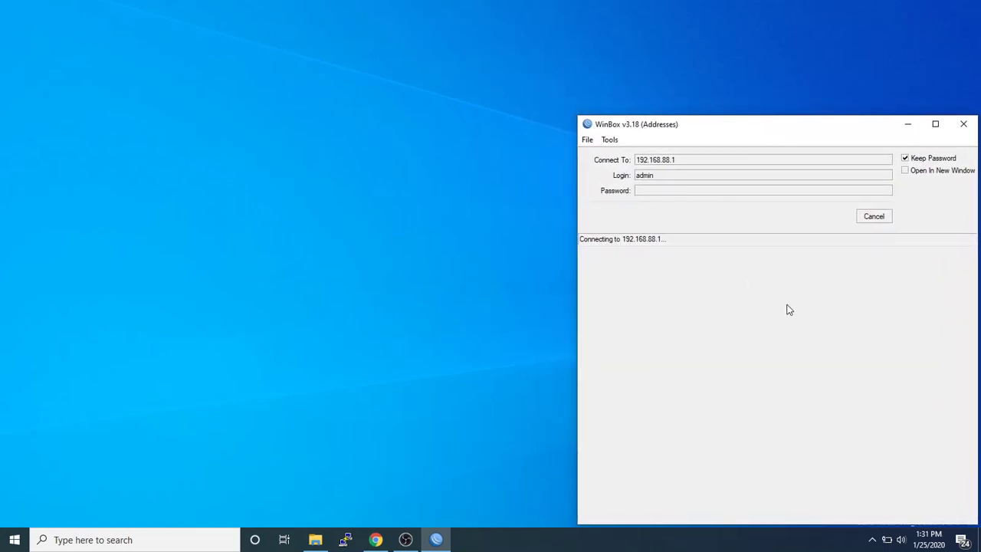
pyautogui.click(875, 220)
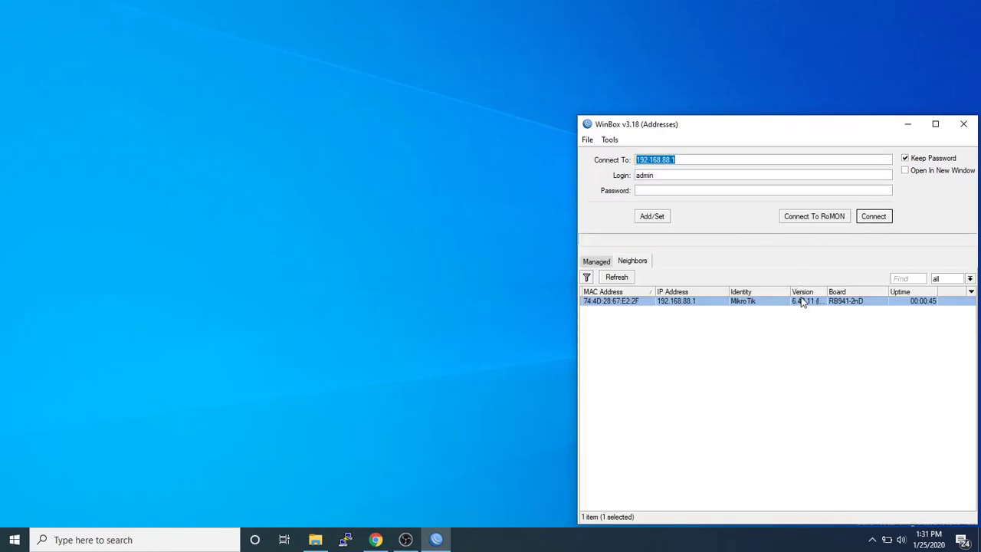
pyautogui.click(750, 302)
pyautogui.click(883, 218)
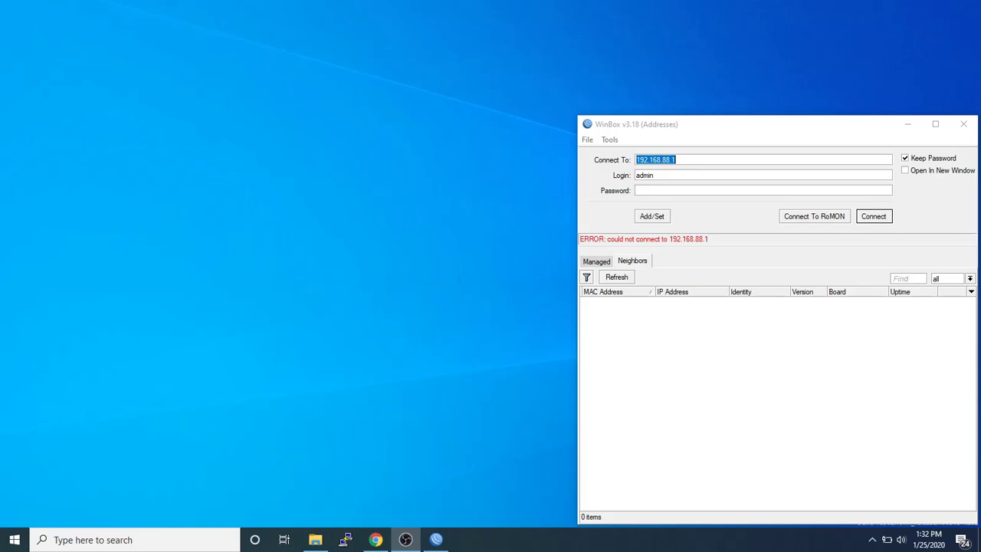
pyautogui.click(876, 218)
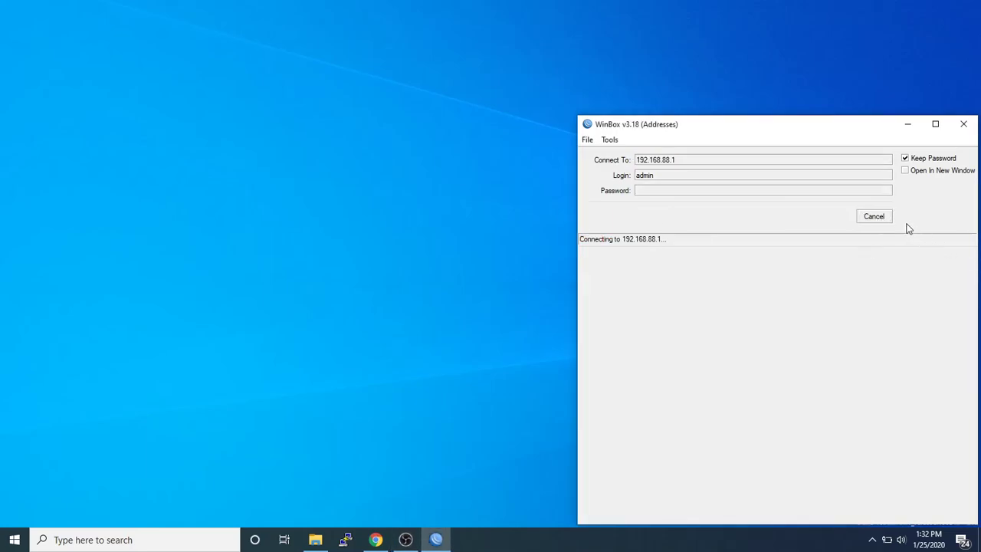
pyautogui.click(881, 217)
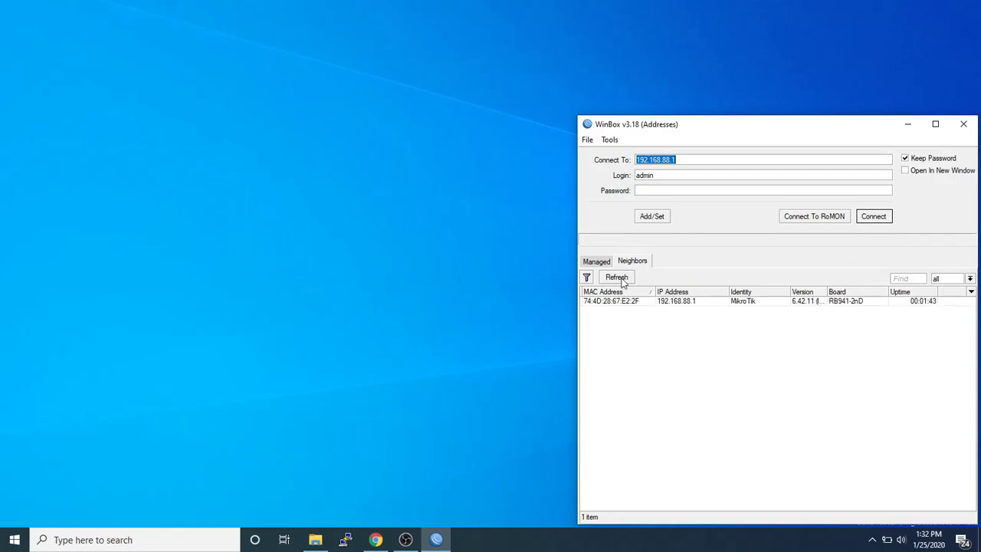
# Connect to the discovered MikroTik router by its MAC address with the admin login.
pyautogui.click(656, 300)
pyautogui.click(877, 219)
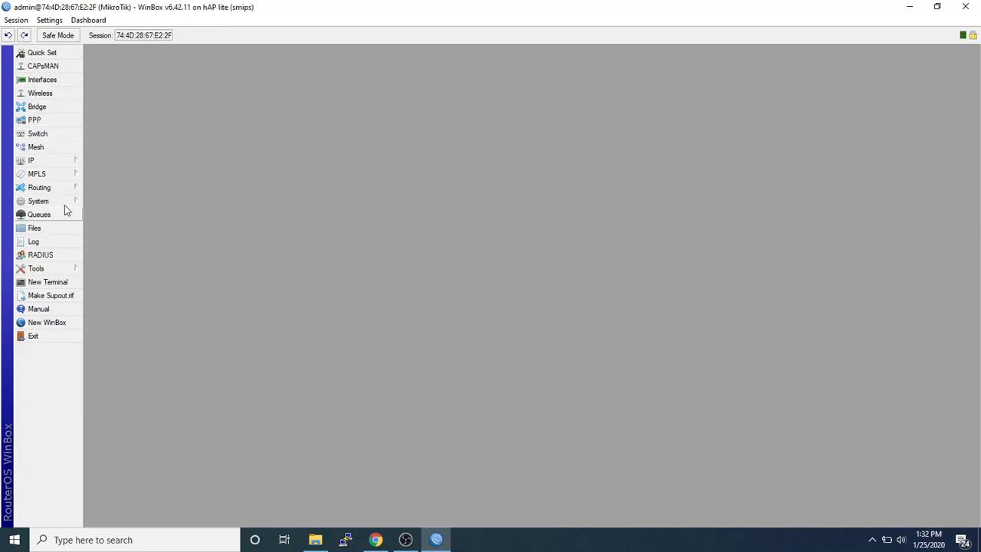
# Check the mode and SSID in the wireless settings of interface wlan1 and close them without changes.
pyautogui.click(40, 95)
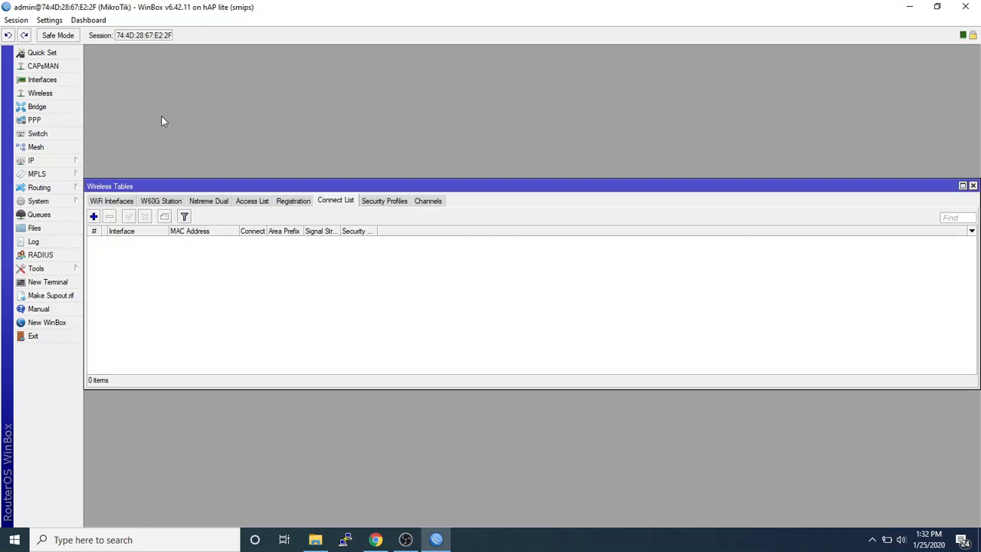
pyautogui.click(112, 201)
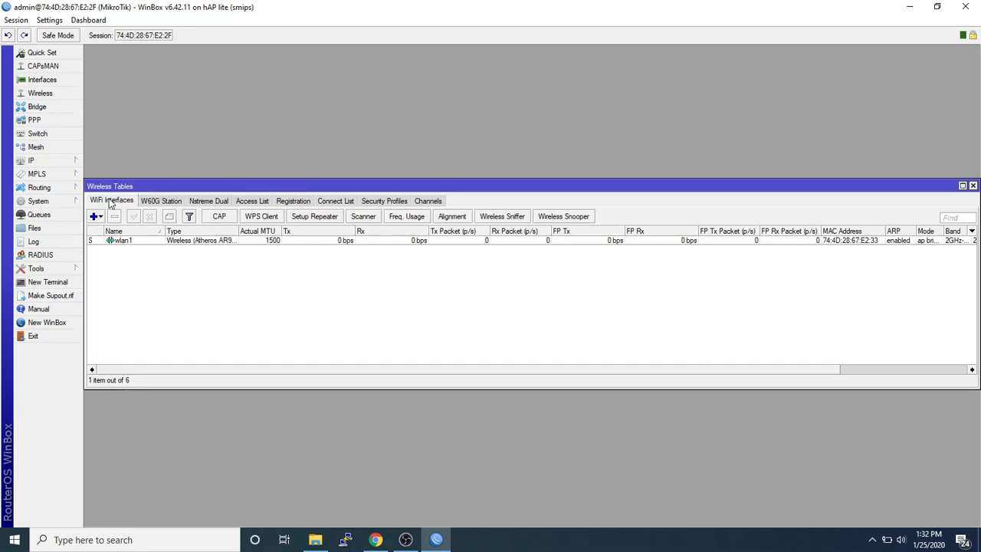
pyautogui.doubleClick(153, 240)
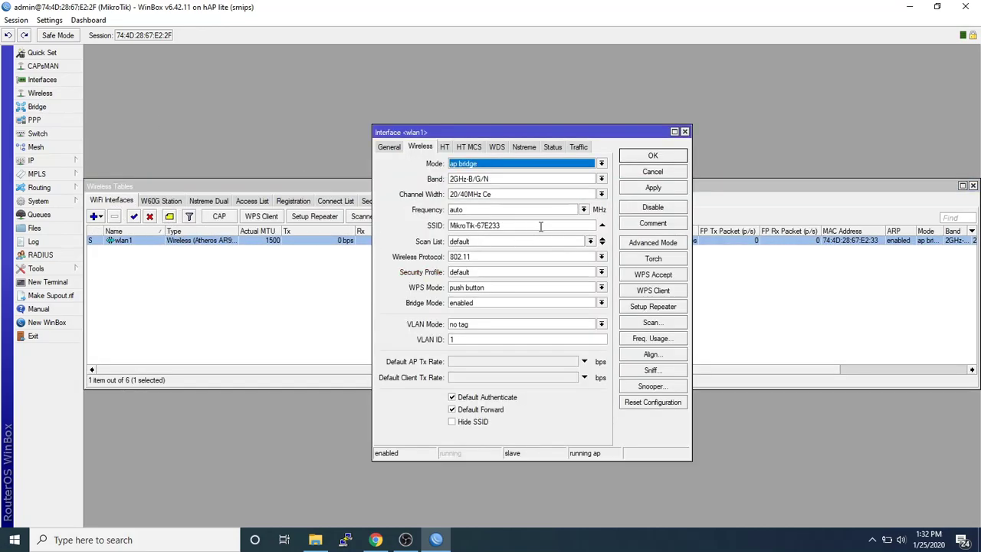
pyautogui.click(540, 226)
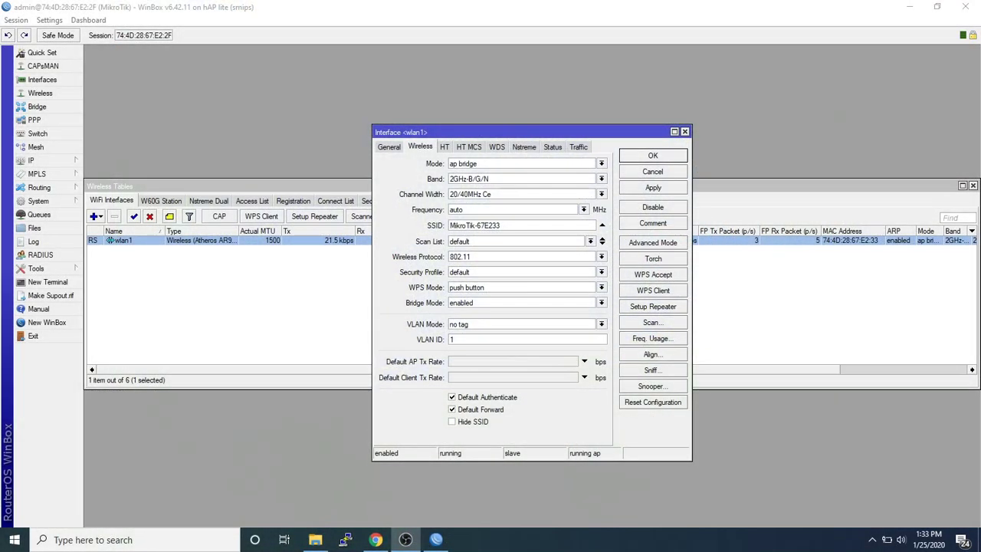
pyautogui.click(669, 171)
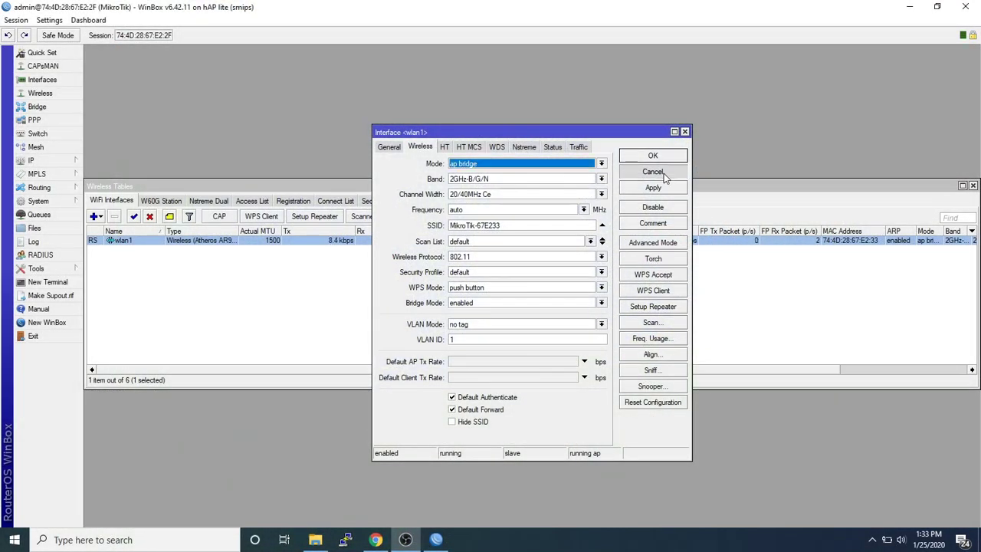
# Start the hotspot setup wizard and choose the bridge as the HotSpot interface.
pyautogui.click(48, 161)
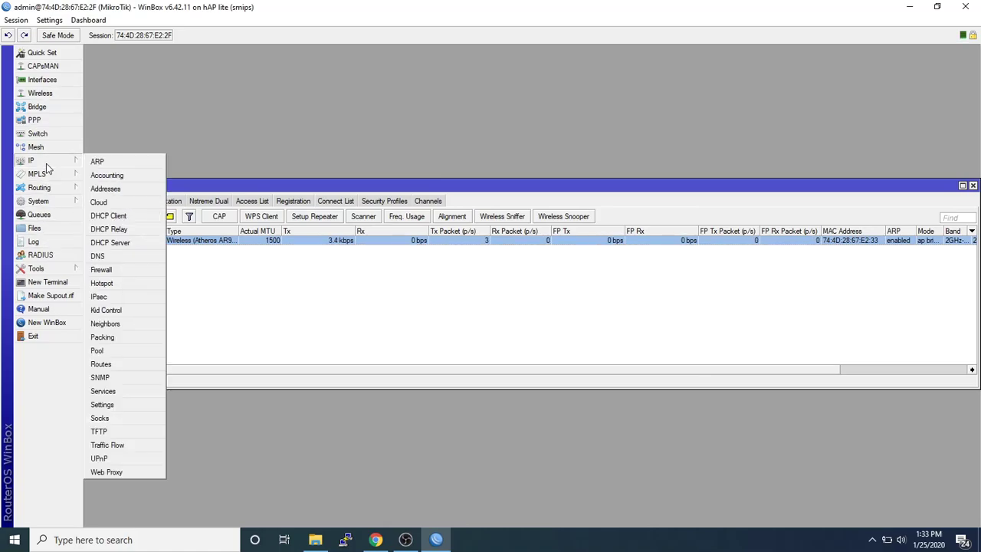
pyautogui.click(103, 282)
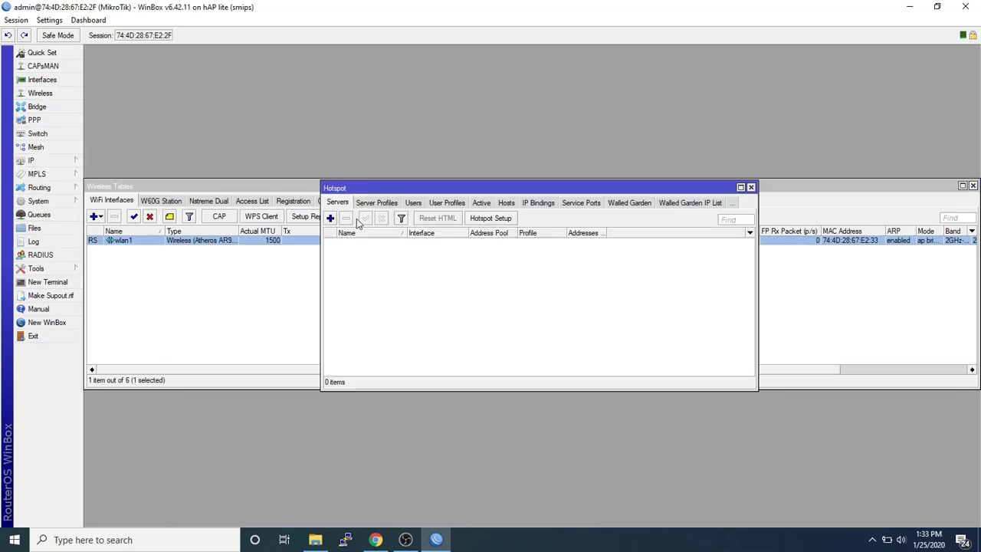
pyautogui.click(492, 219)
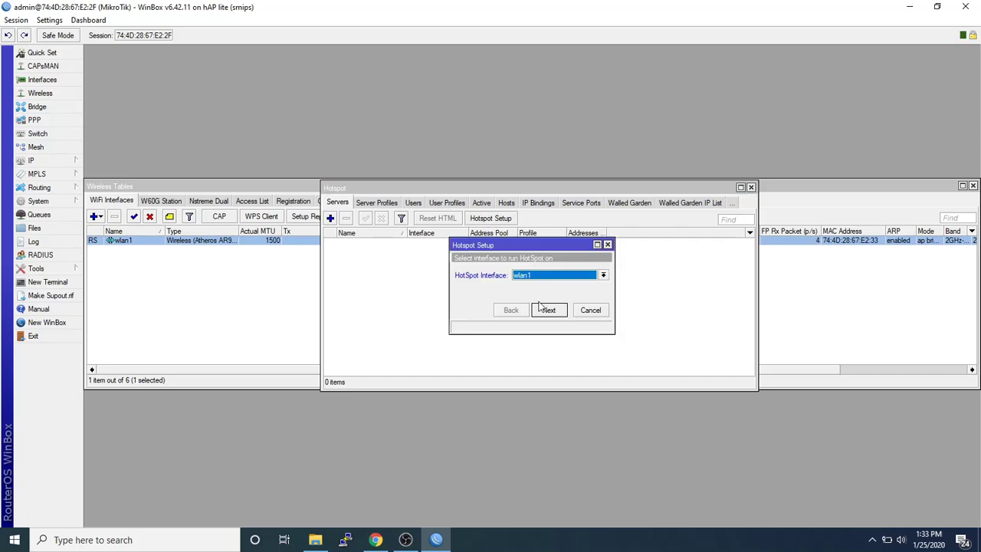
pyautogui.click(555, 279)
pyautogui.click(541, 282)
# Check which interfaces are ports of the bridge, keeping the list clear of the hotspot wizard.
pyautogui.click(53, 108)
pyautogui.click(150, 204)
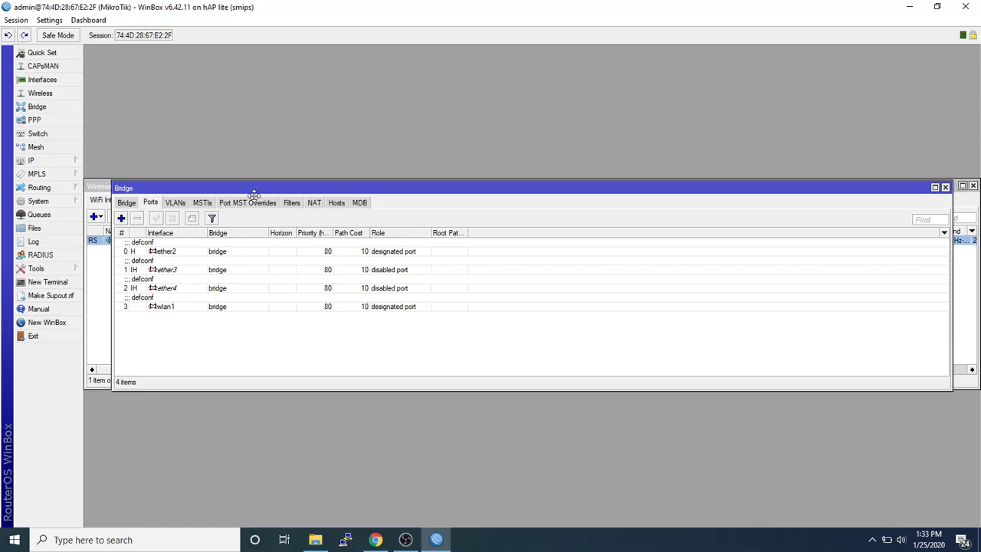
pyautogui.moveTo(253, 194); pyautogui.dragTo(261, 321)
# Complete the hotspot setup with local address 192.168.88.1/24, network masquerading and the remaining proposed settings.
pyautogui.click(539, 282)
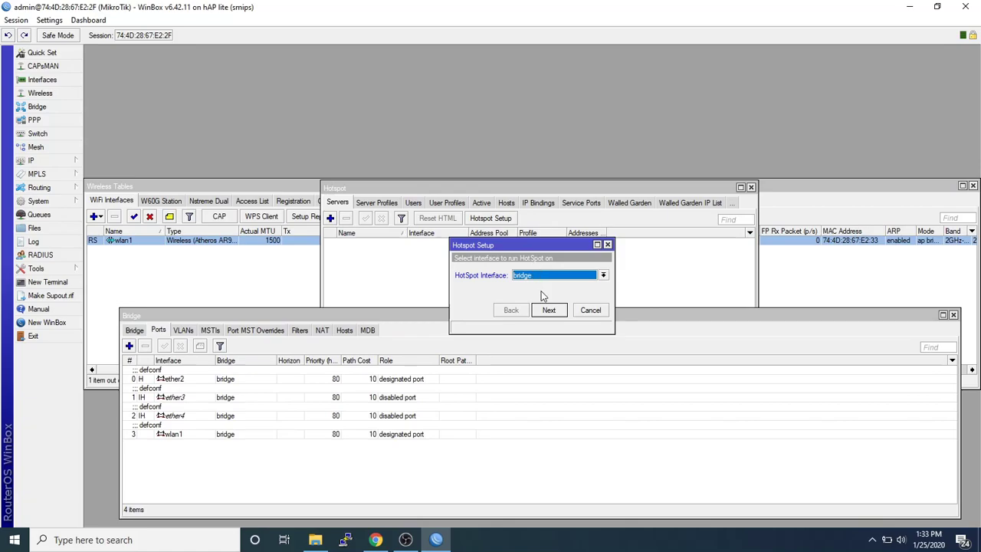
pyautogui.click(549, 310)
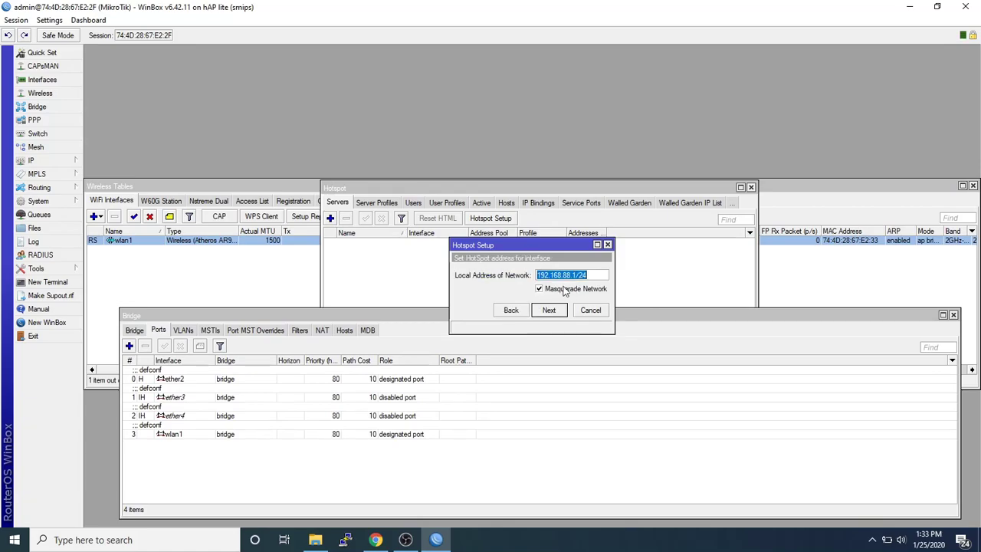
pyautogui.click(550, 311)
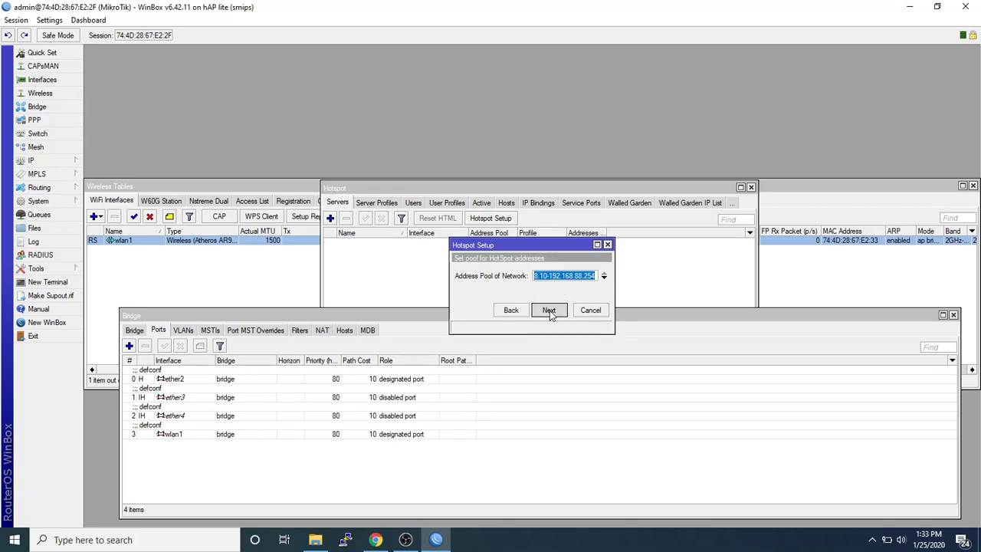
pyautogui.click(550, 310)
pyautogui.click(549, 310)
pyautogui.click(550, 310)
pyautogui.click(549, 310)
pyautogui.click(549, 310)
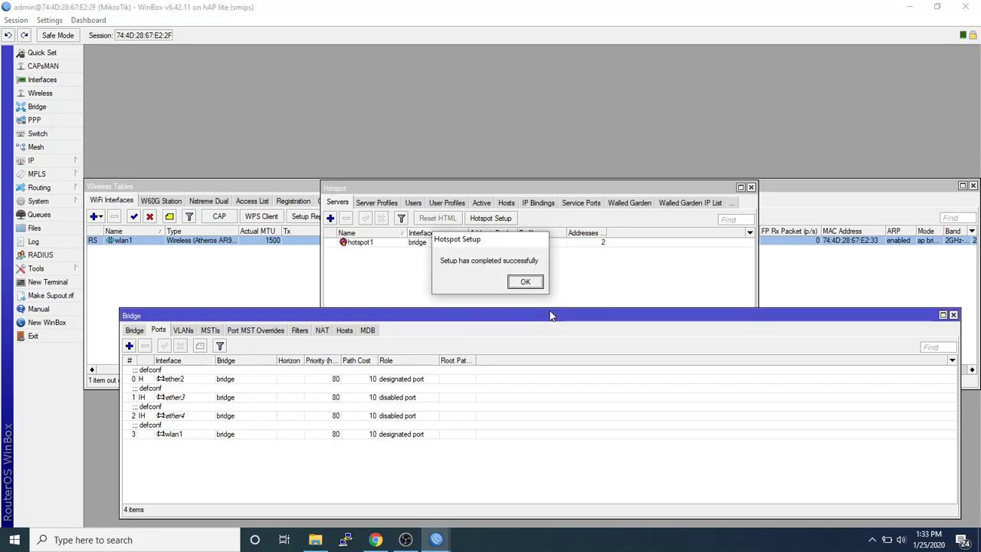
pyautogui.click(525, 282)
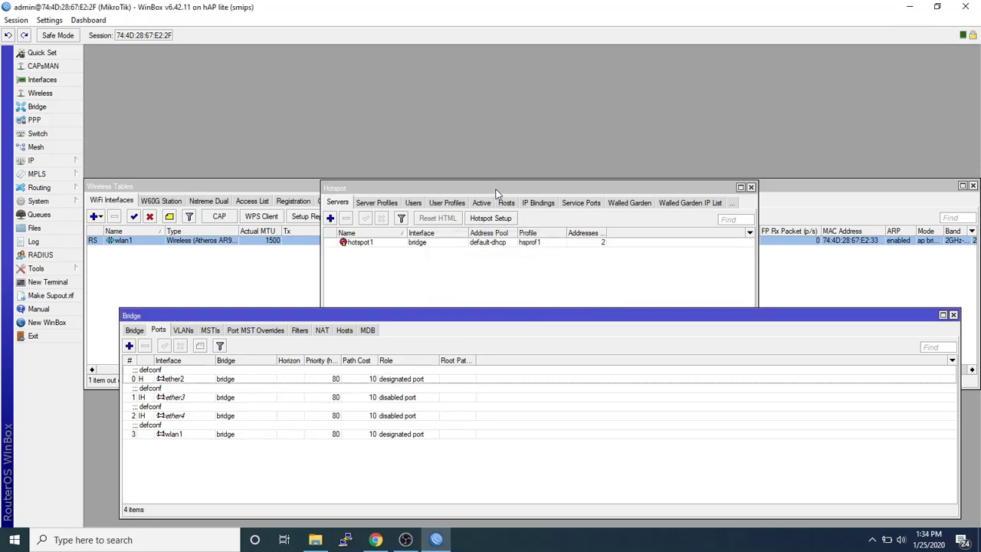
# Rearrange the hotspot and bridge windows and examine the new hotspot server and its hsprof1 profile.
pyautogui.moveTo(495, 193); pyautogui.dragTo(463, 59)
pyautogui.moveTo(501, 324); pyautogui.dragTo(495, 307)
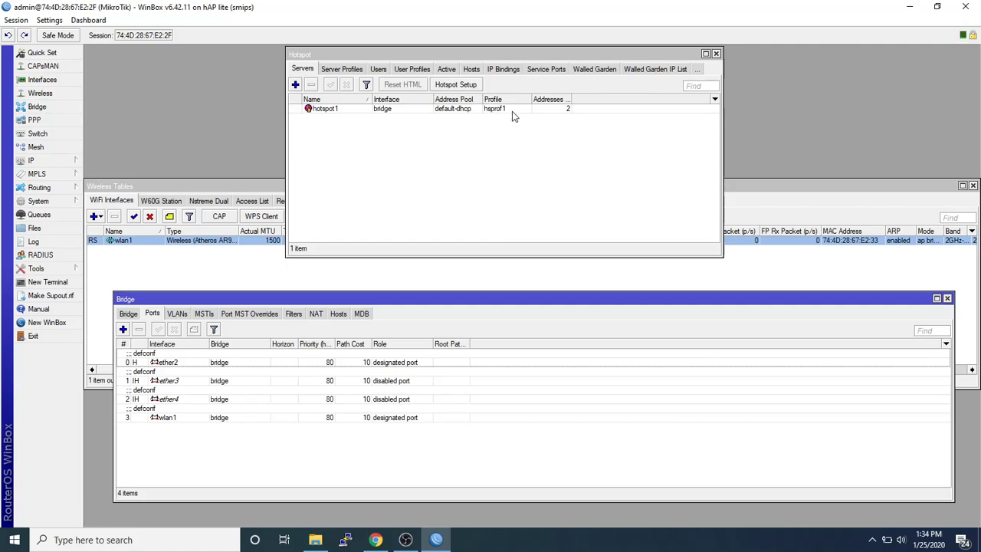
pyautogui.click(332, 70)
pyautogui.click(320, 118)
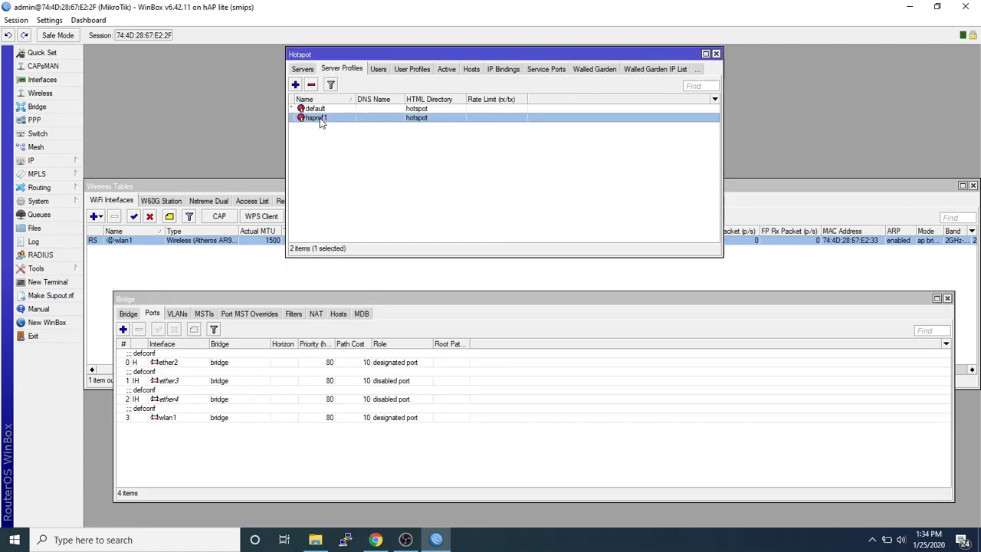
pyautogui.click(308, 71)
pyautogui.click(342, 69)
pyautogui.click(302, 69)
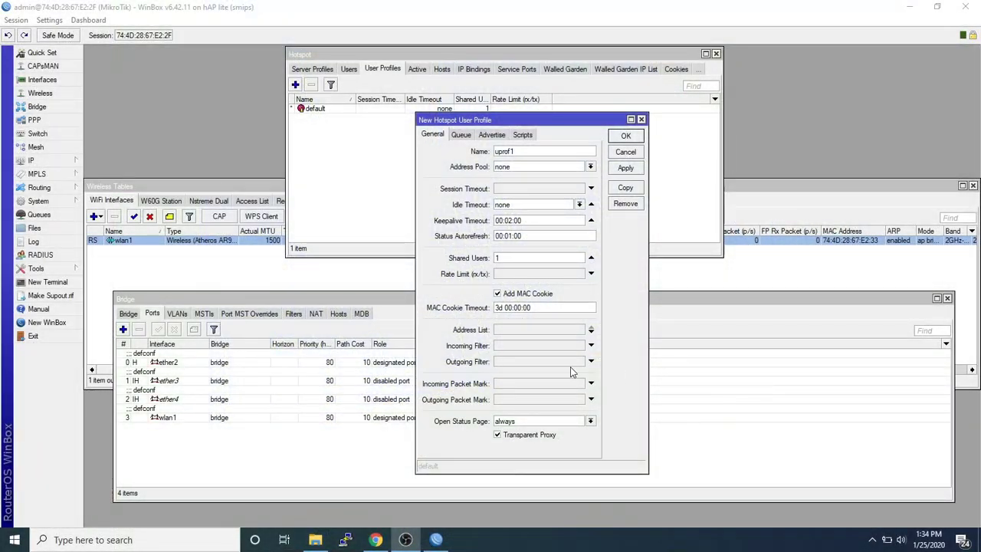
# Start a new hotspot user profile and name it R1.
pyautogui.click(641, 119)
pyautogui.click(351, 70)
pyautogui.click(375, 68)
pyautogui.click(295, 84)
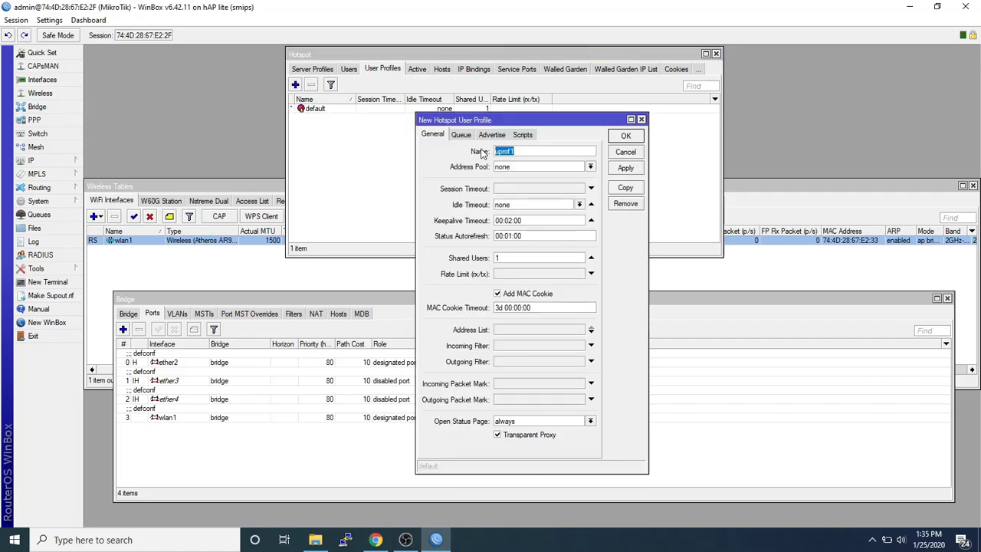
pyautogui.write('R1')
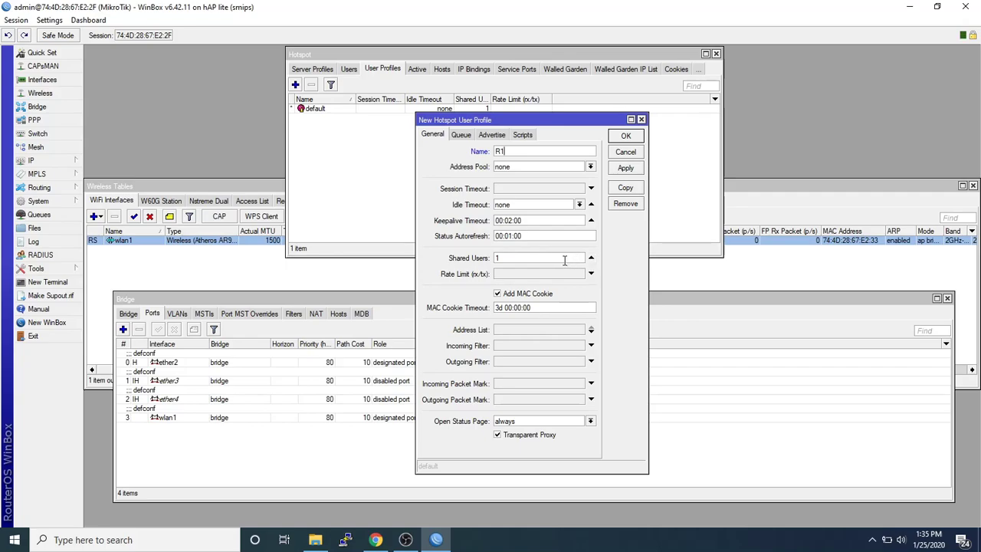
# Set the R1 profile's queue insertion position to first and save the profile without advertising or scripts.
pyautogui.click(462, 135)
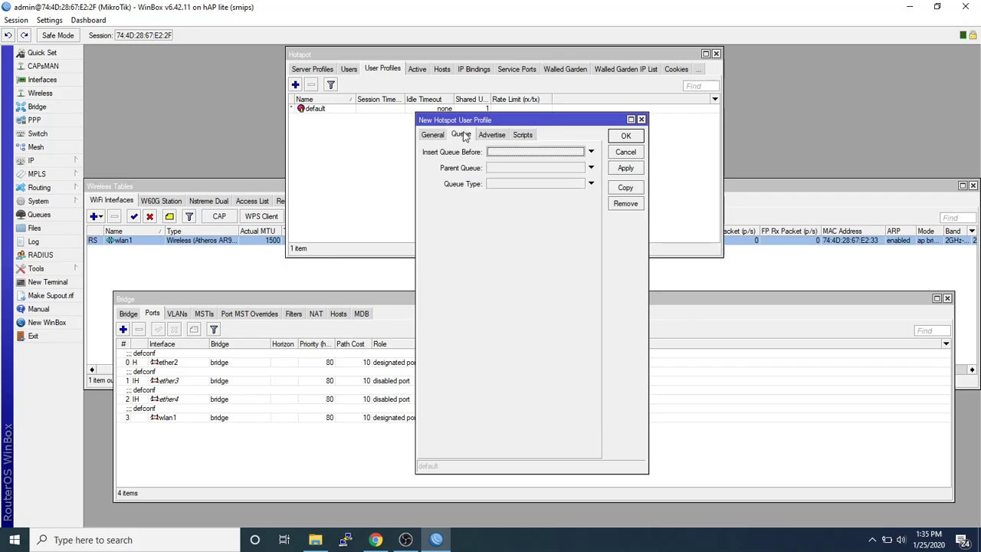
pyautogui.click(544, 152)
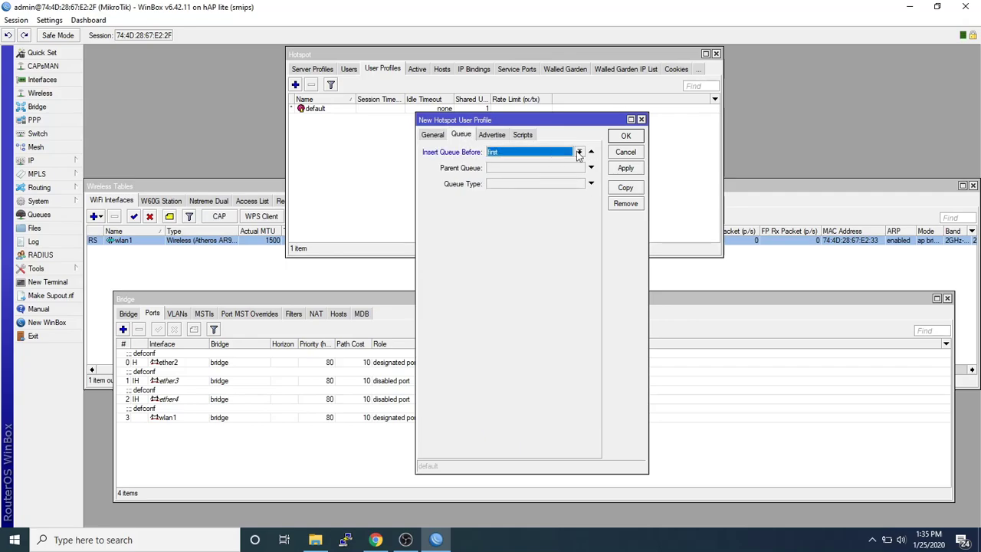
pyautogui.click(565, 154)
pyautogui.click(546, 247)
pyautogui.click(492, 136)
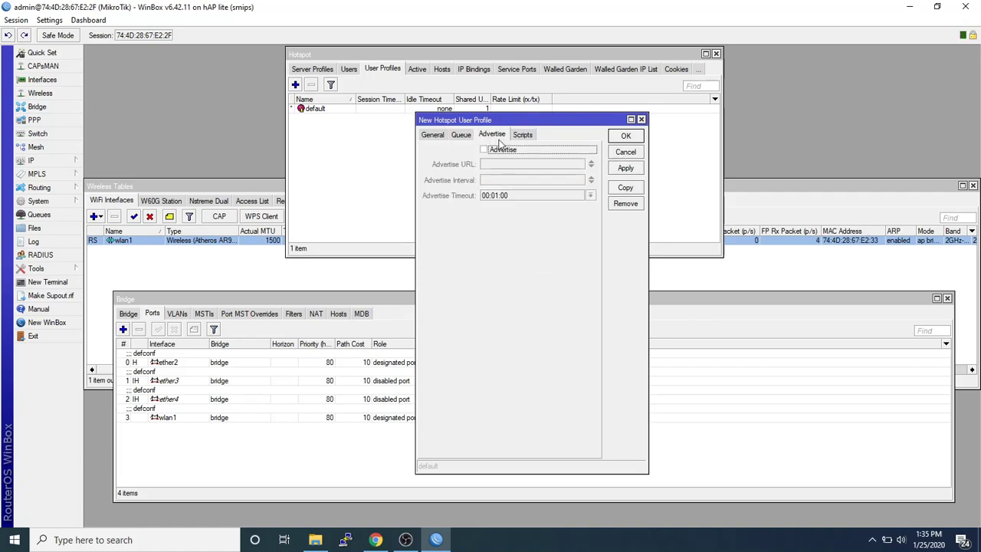
pyautogui.click(523, 135)
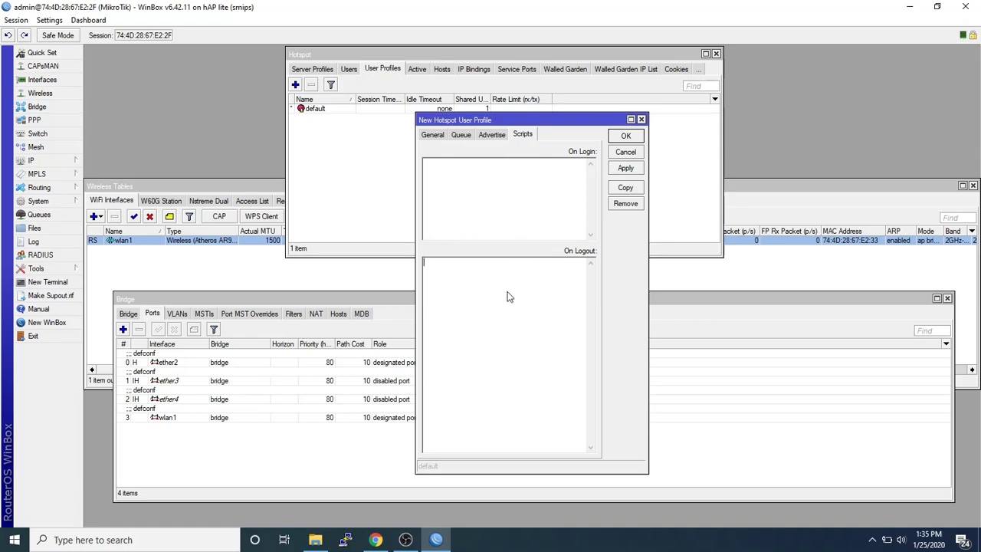
pyautogui.click(624, 136)
# Add another hotspot user profile named R2 with the default settings.
pyautogui.click(296, 86)
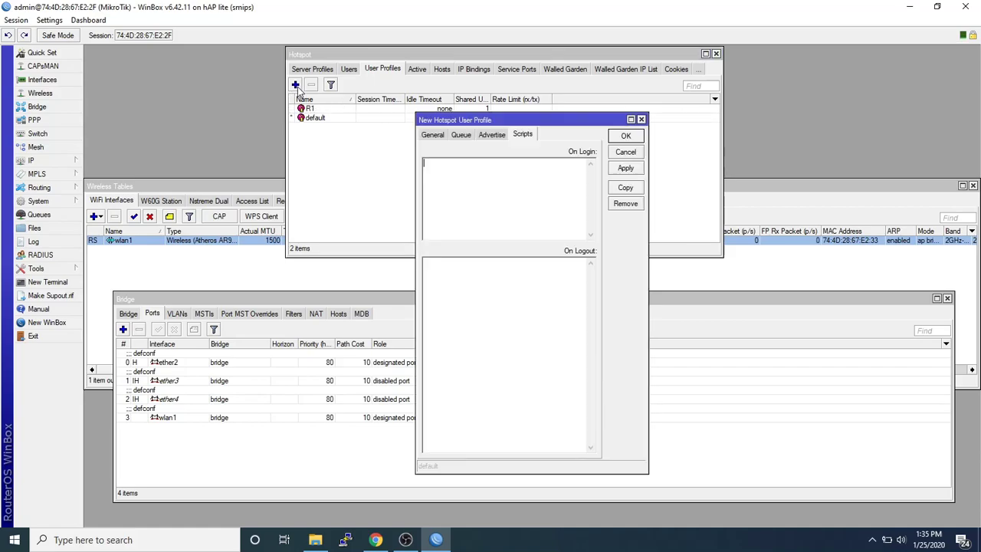
pyautogui.click(430, 135)
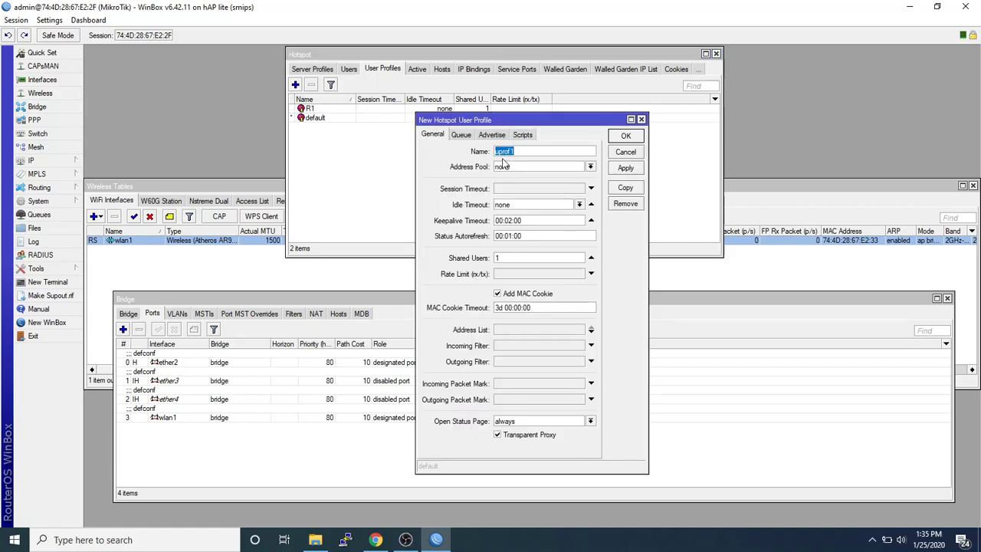
pyautogui.write('R2')
pyautogui.click(634, 138)
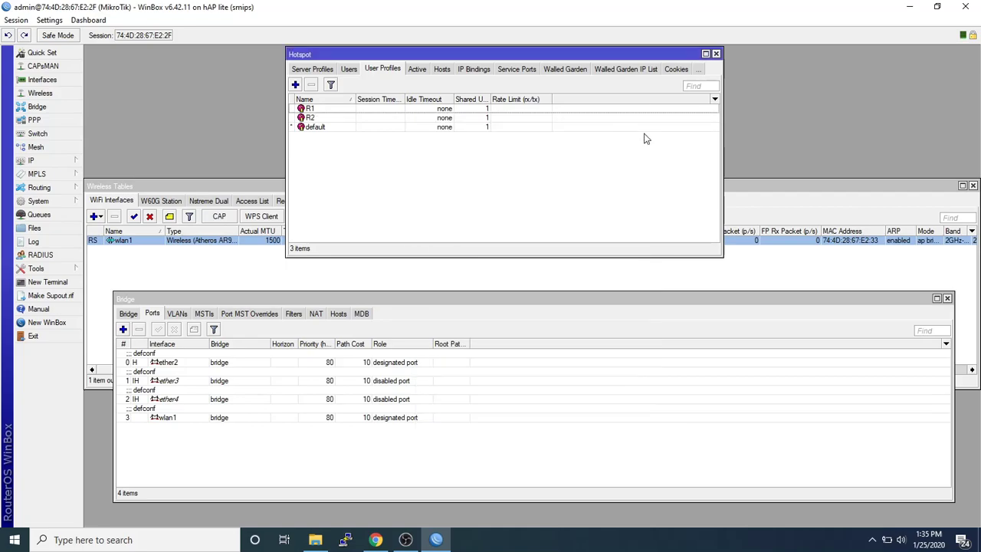
# Add a third hotspot user profile named R3, keeping the default settings.
pyautogui.click(295, 85)
pyautogui.write('R')
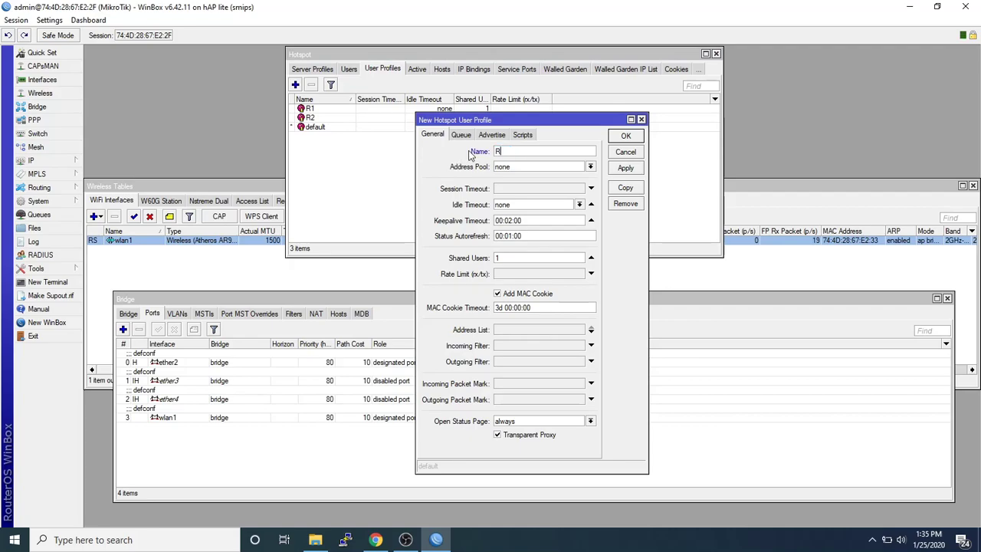
pyautogui.write('3')
pyautogui.click(625, 137)
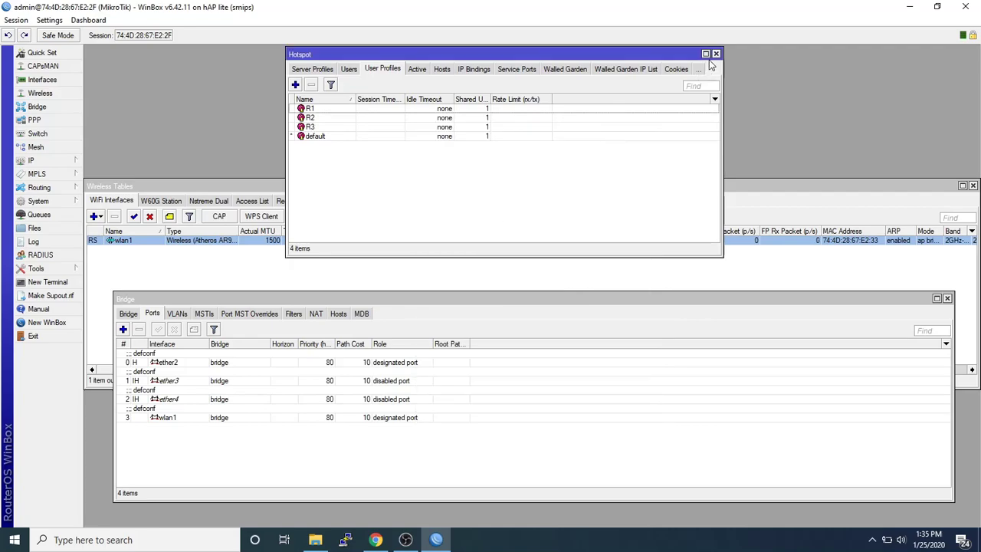
# Open the router's system user list.
pyautogui.click(36, 162)
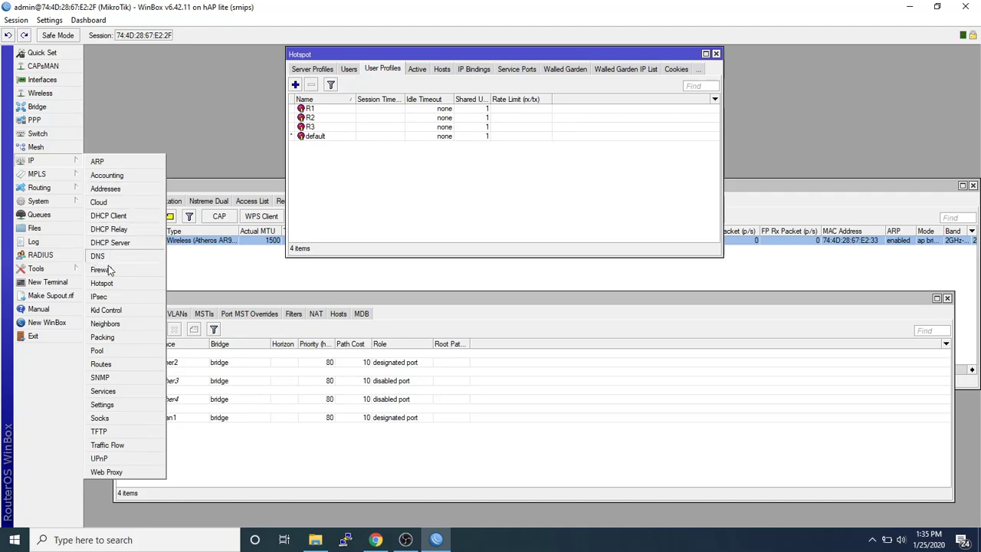
pyautogui.click(67, 174)
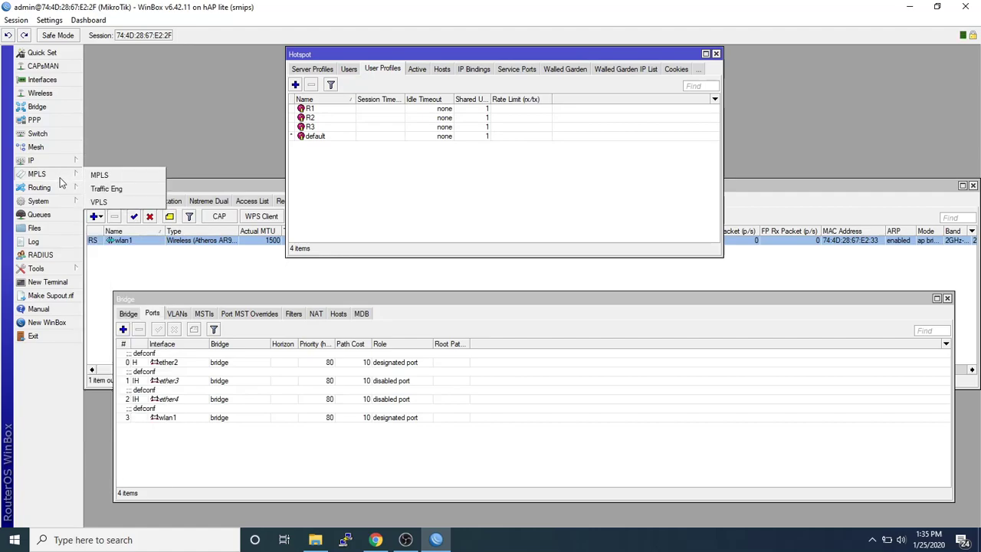
pyautogui.moveTo(48, 191)
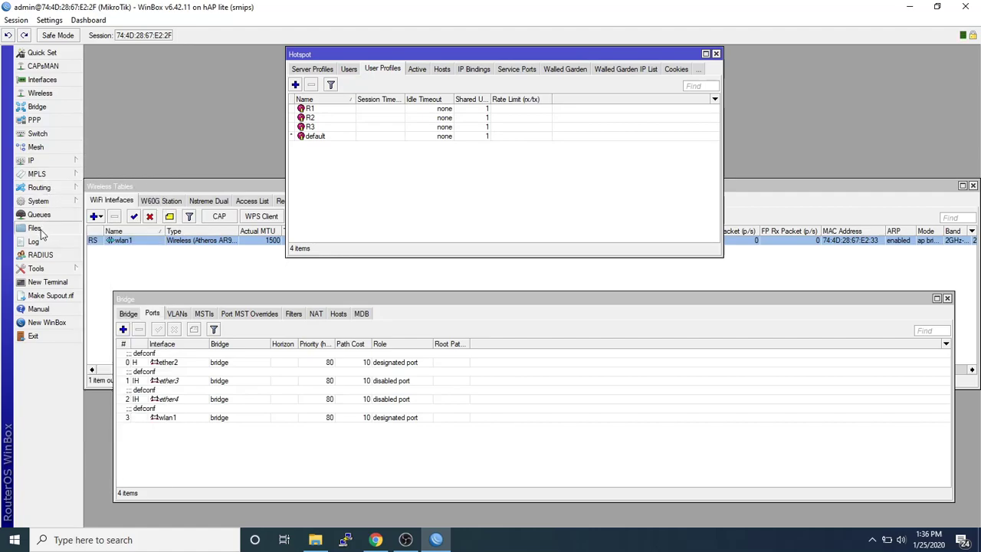
pyautogui.moveTo(44, 270)
pyautogui.moveTo(40, 163)
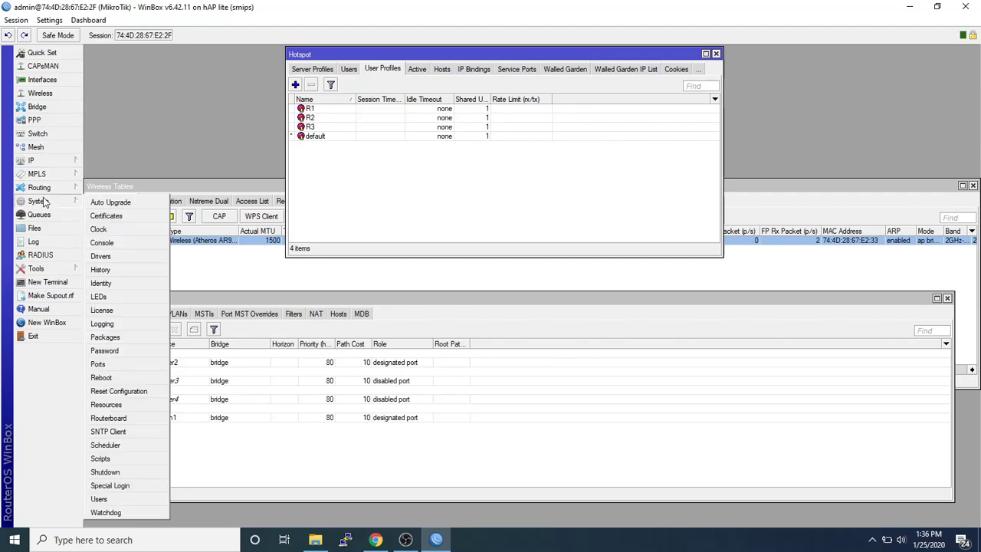
pyautogui.click(99, 499)
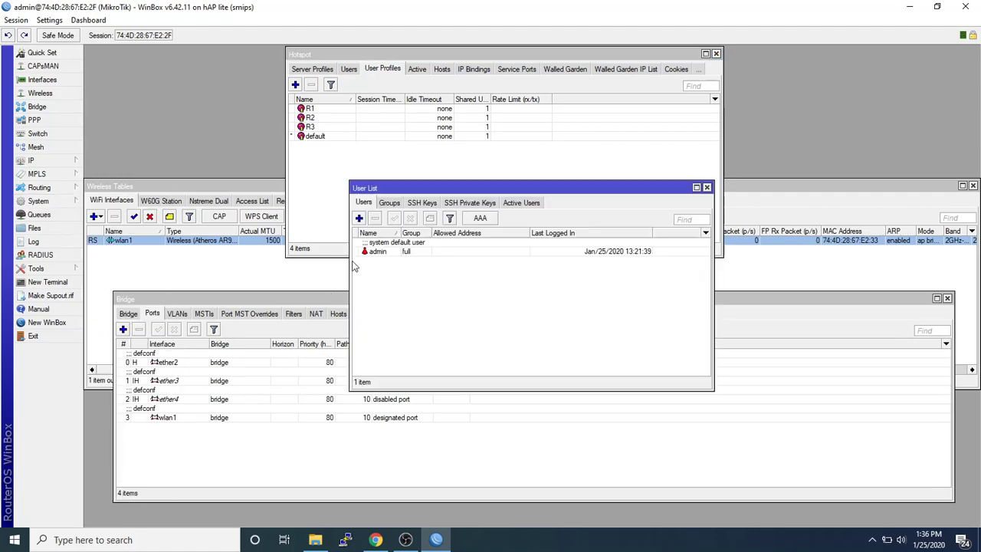
# Add a router login user named vendo in the full group, enter and confirm its account password, and save it.
pyautogui.click(358, 219)
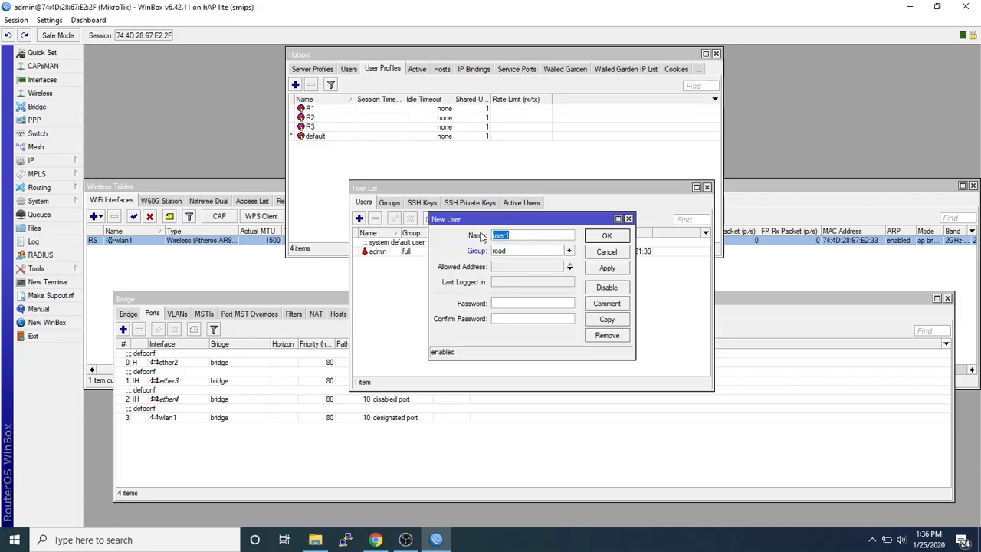
pyautogui.write('vendo')
pyautogui.click(569, 251)
pyautogui.click(522, 265)
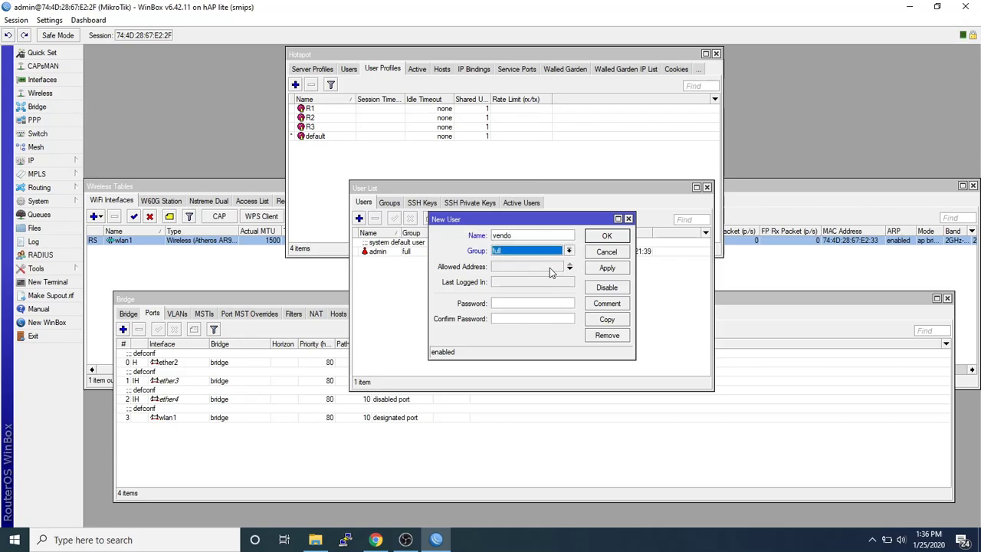
pyautogui.click(521, 304)
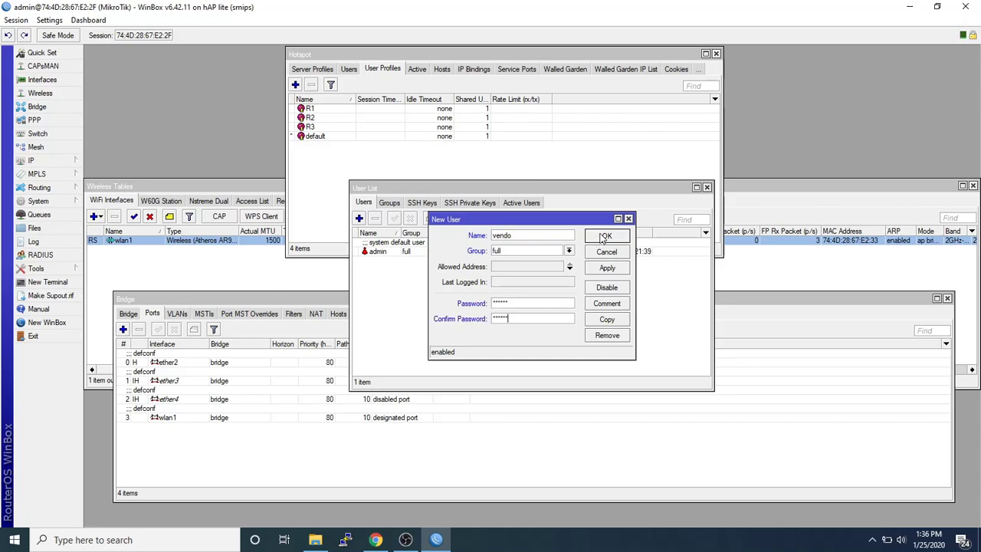
pyautogui.click(609, 271)
pyautogui.click(607, 238)
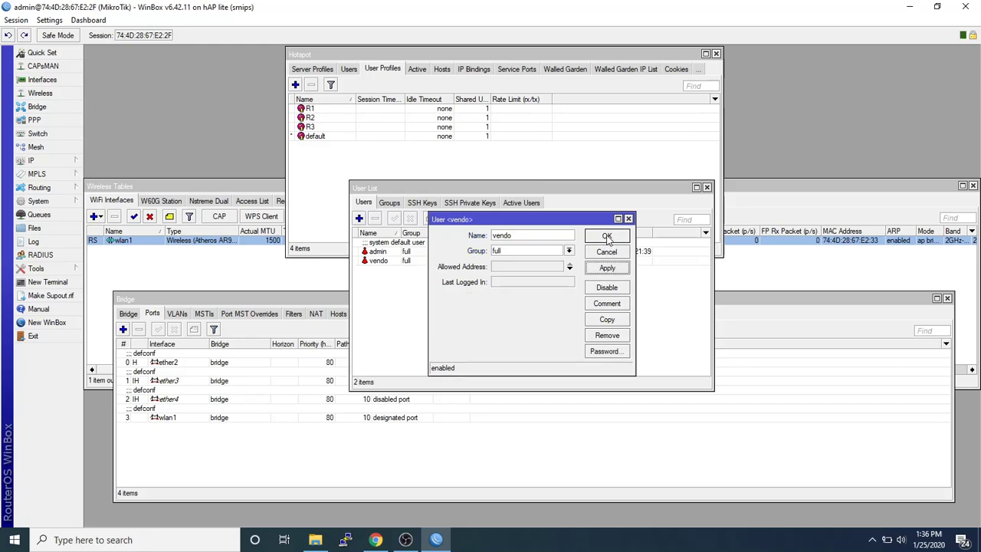
pyautogui.click(607, 238)
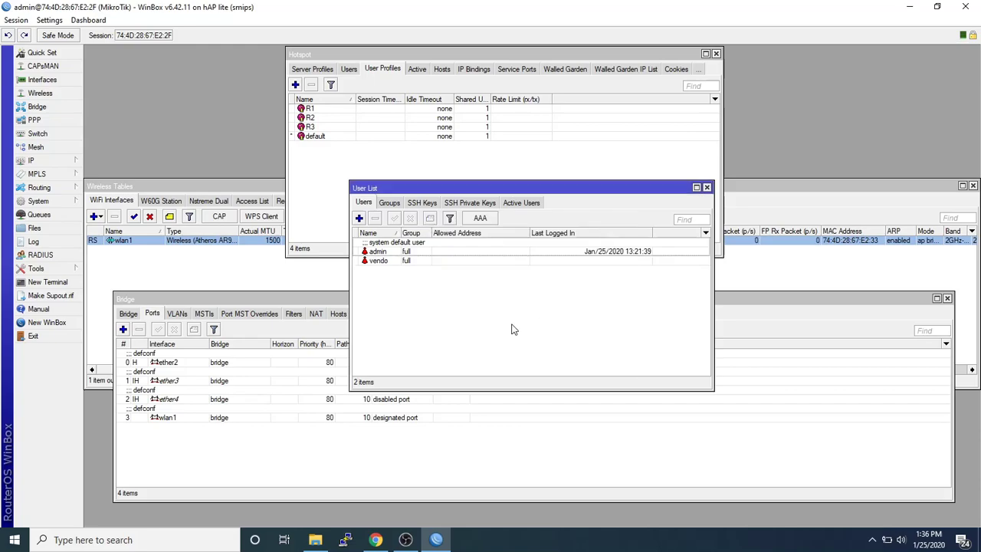
# Move the system user list away from the hotspot window and examine the list of hotspot users.
pyautogui.click(384, 261)
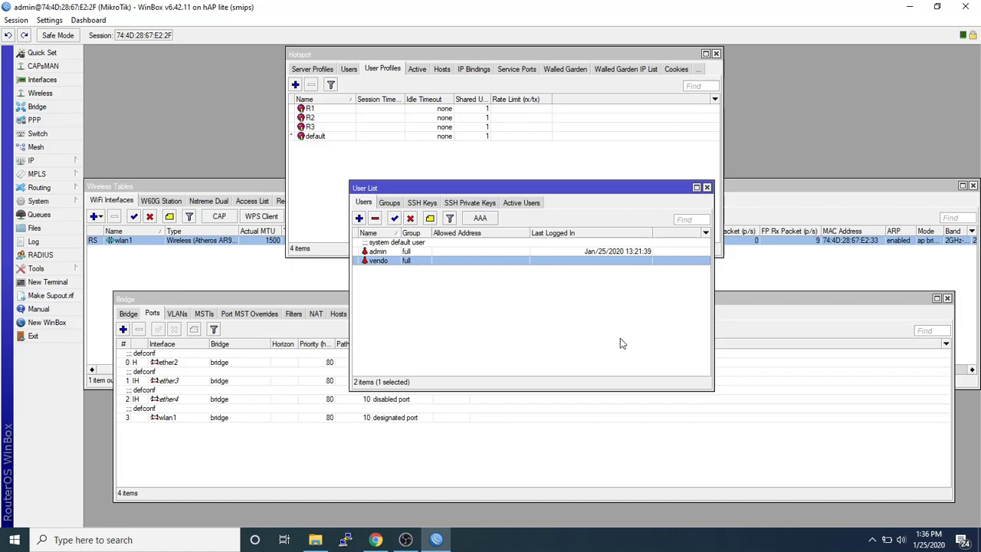
pyautogui.click(561, 346)
pyautogui.moveTo(424, 188); pyautogui.dragTo(548, 210)
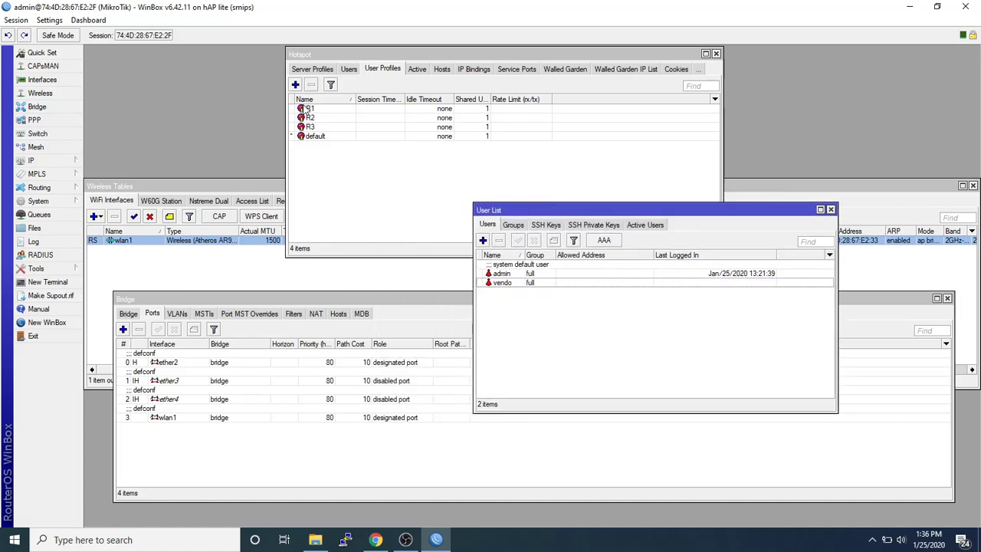
pyautogui.click(348, 70)
pyautogui.click(576, 367)
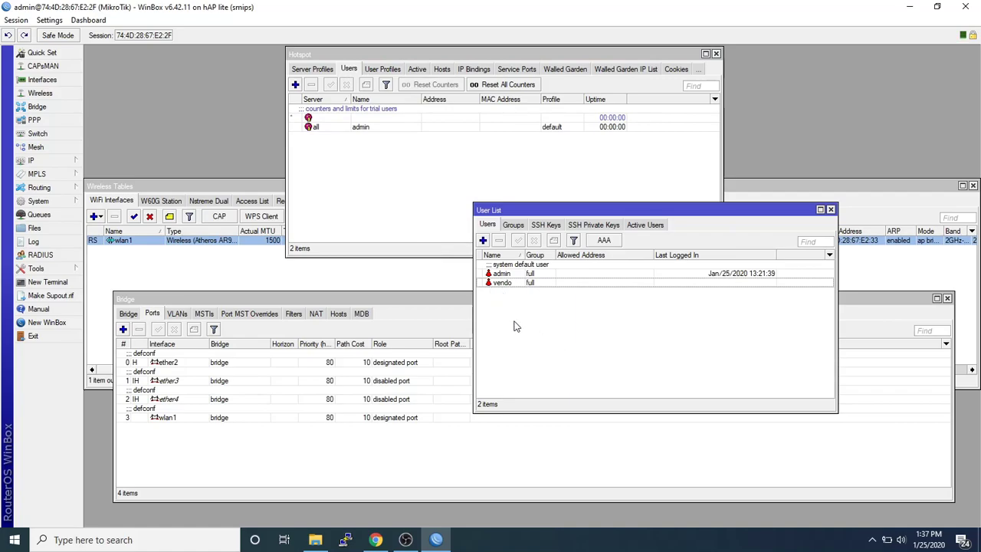
pyautogui.click(406, 208)
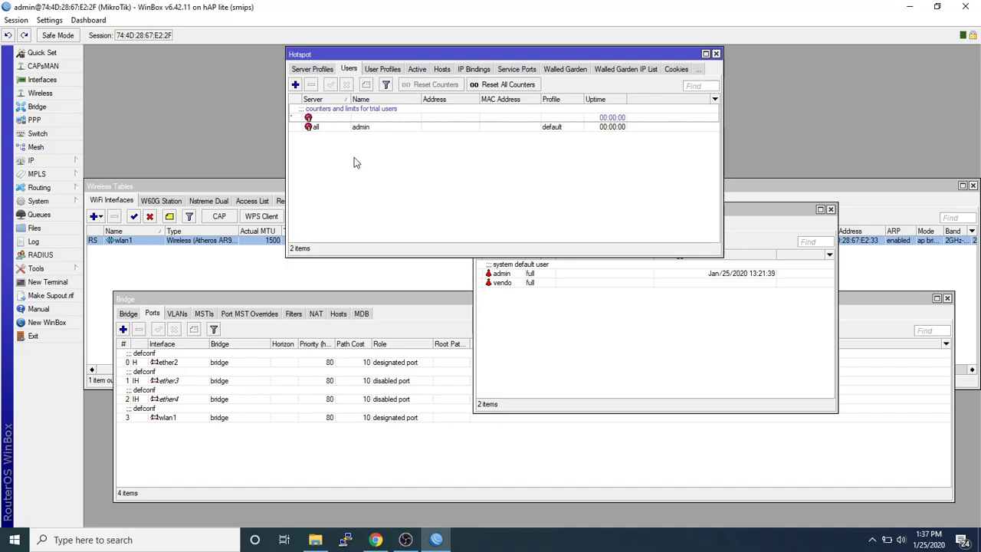
pyautogui.click(299, 70)
pyautogui.click(375, 71)
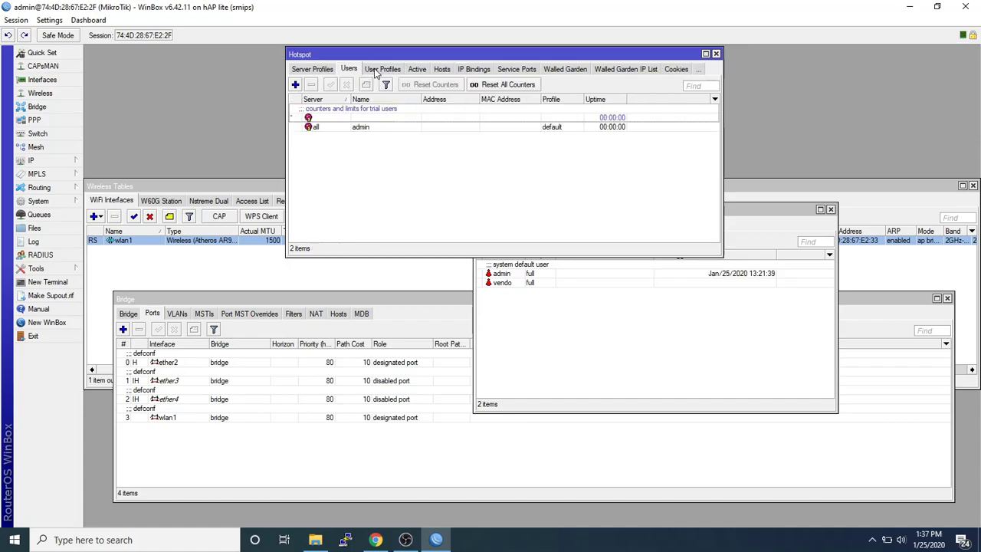
# Add a hotspot user named user1 for all servers with the default profile and no password.
pyautogui.click(297, 85)
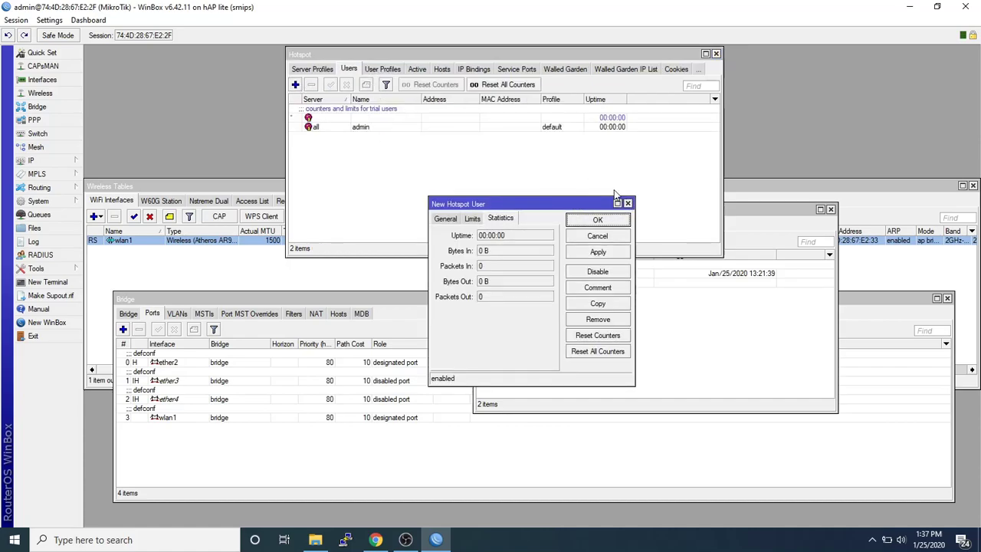
pyautogui.click(627, 204)
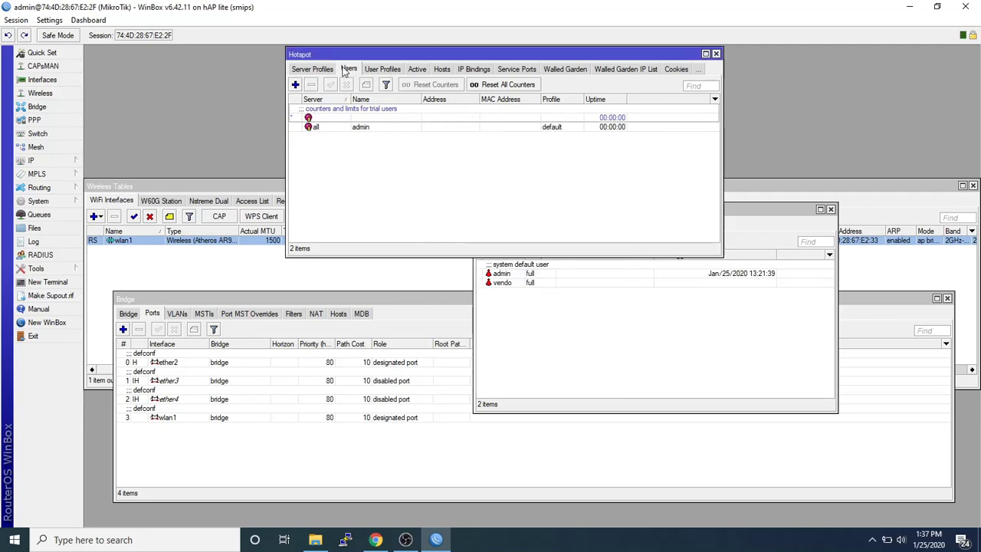
pyautogui.click(295, 85)
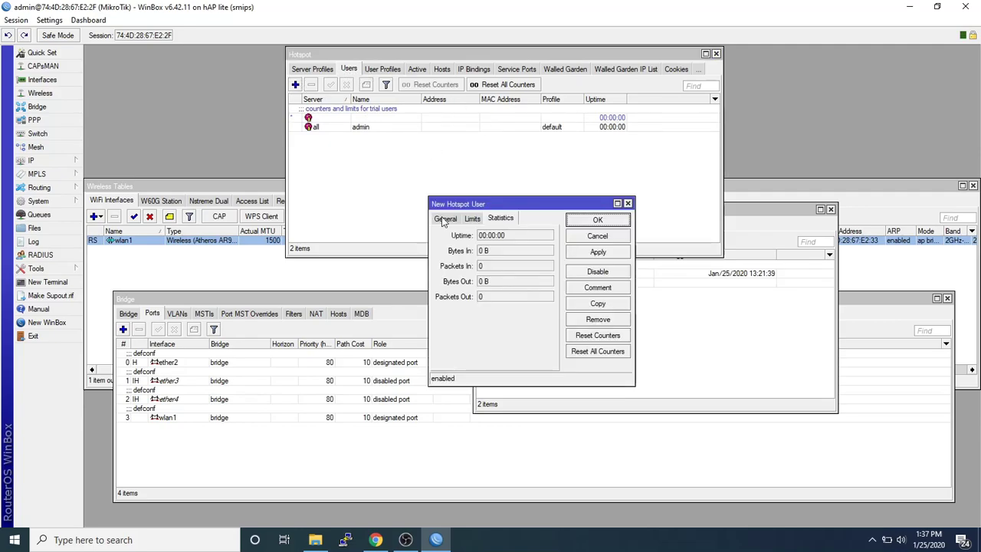
pyautogui.click(445, 219)
pyautogui.click(511, 250)
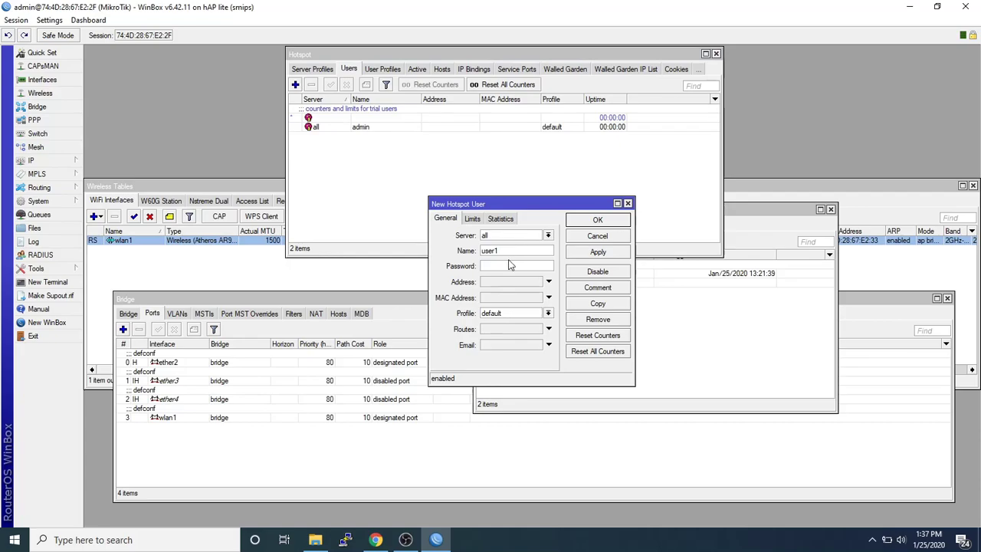
pyautogui.click(595, 221)
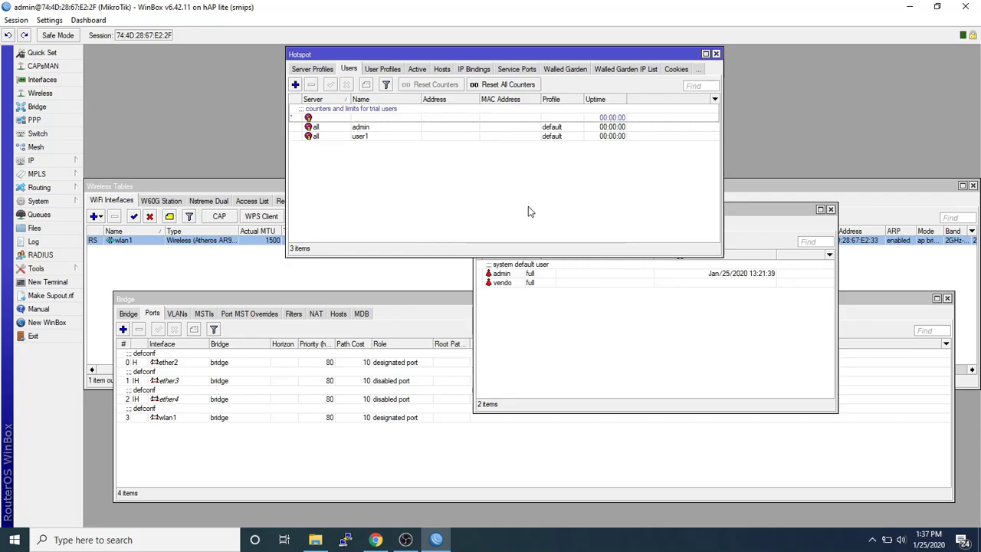